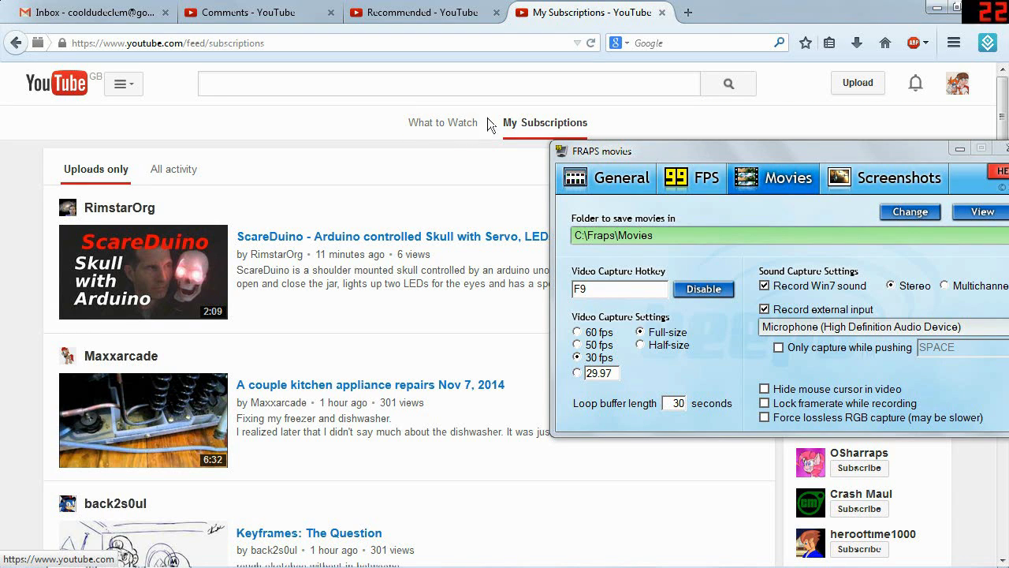
- Switch from the YouTube My Subscriptions tab to the Gmail inbox tab
click(105, 14)
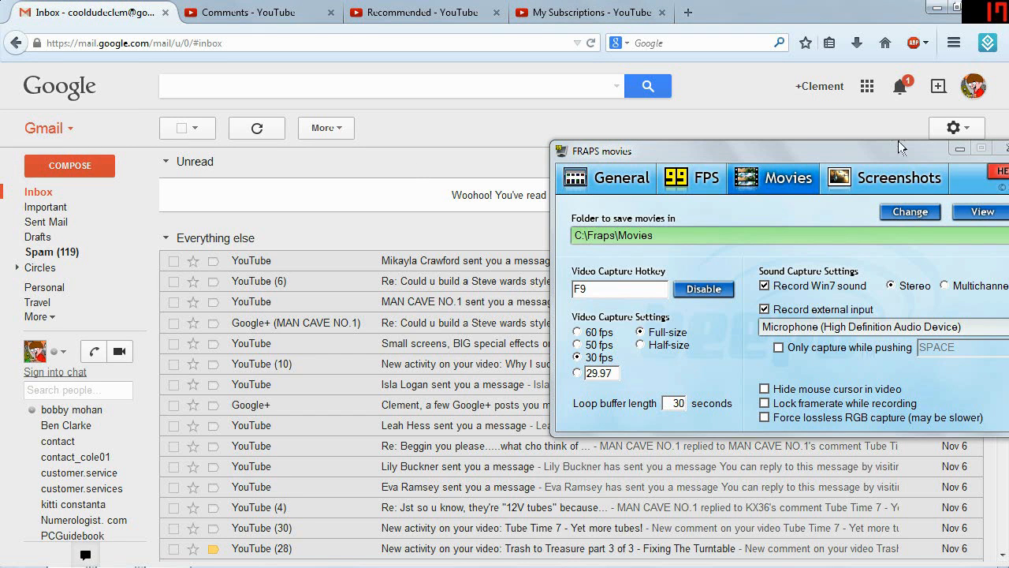
click(959, 149)
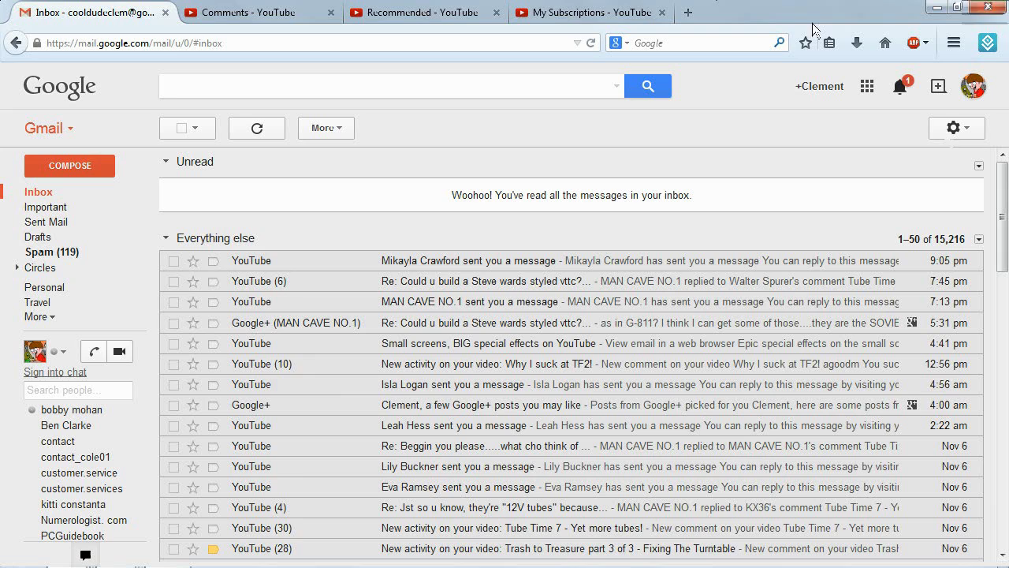
click(414, 264)
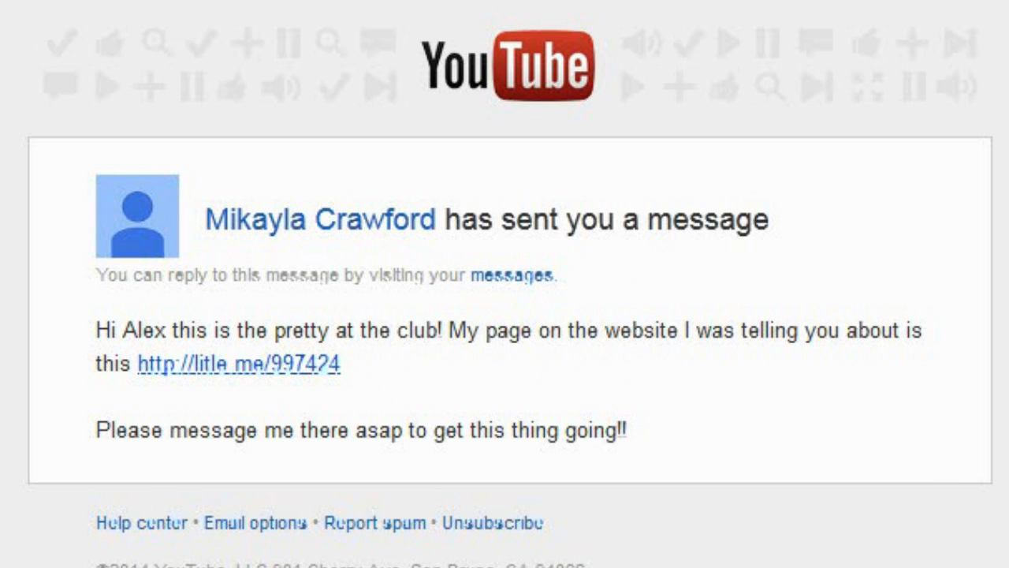
click(16, 43)
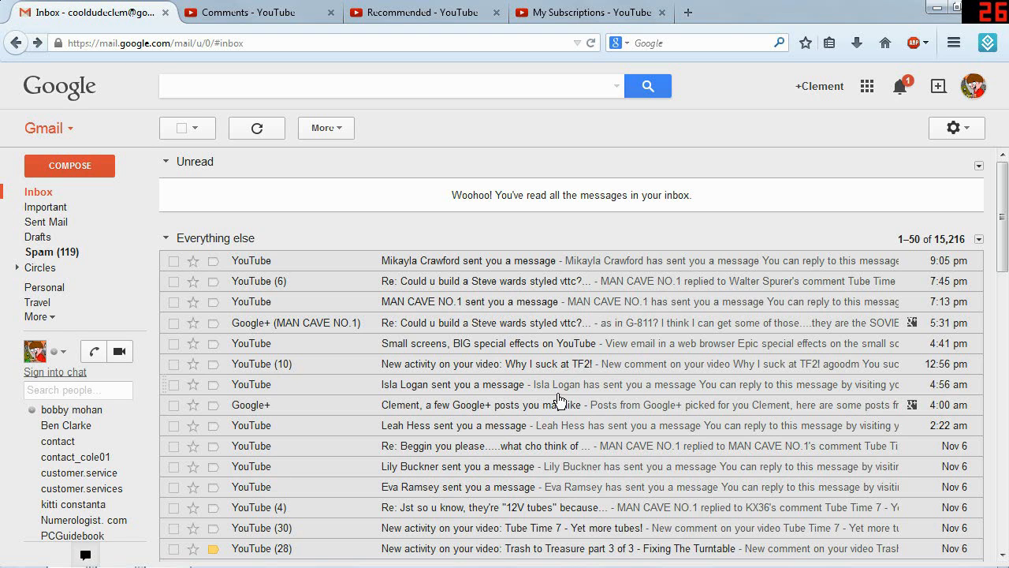
click(489, 387)
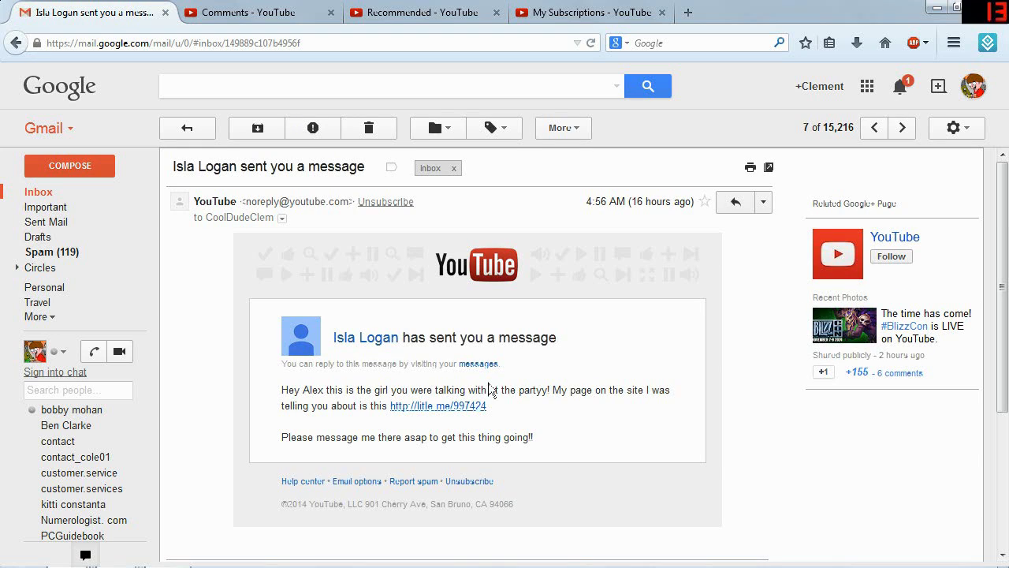
mouse_move(47, 192)
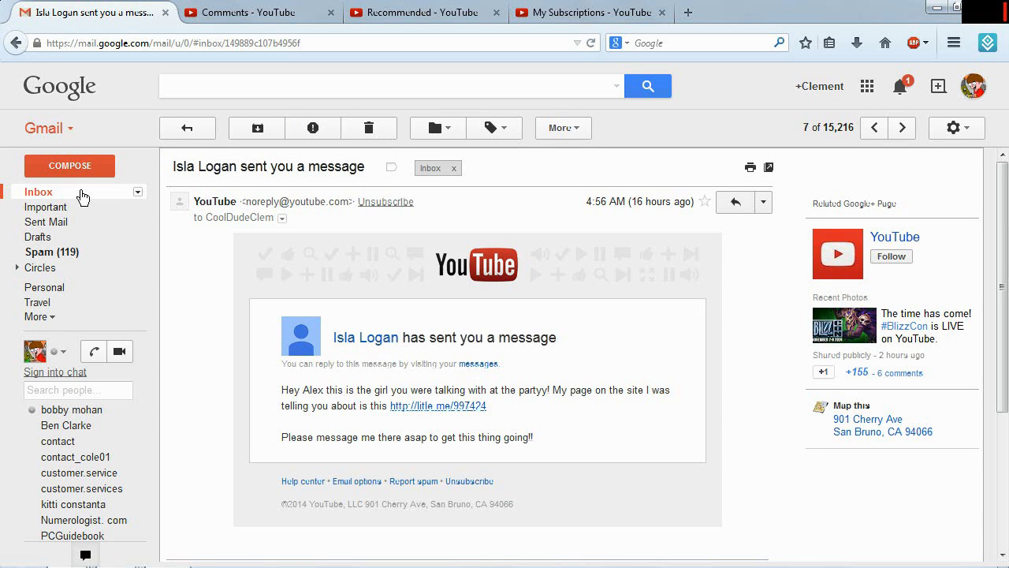
click(82, 196)
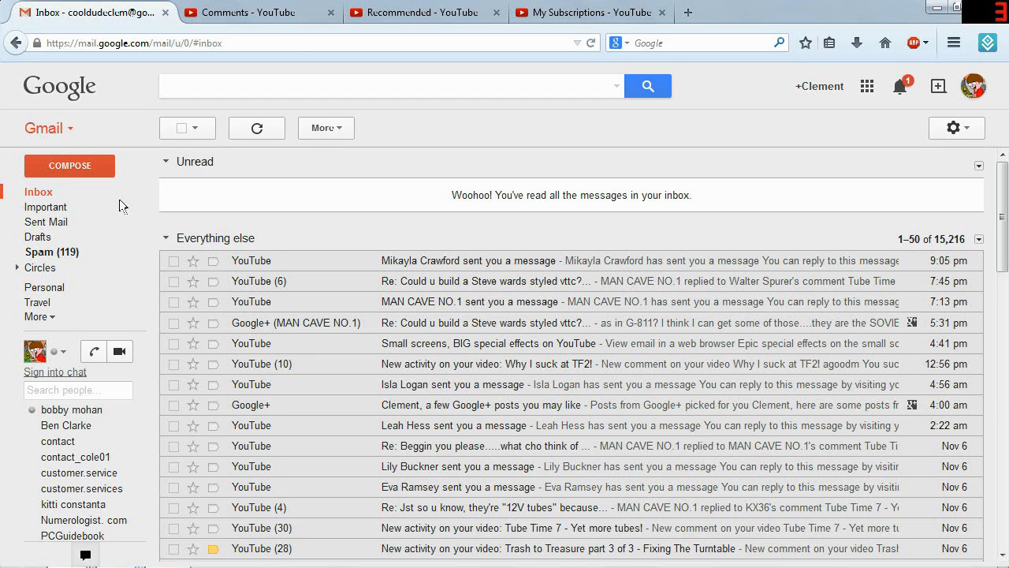
click(502, 270)
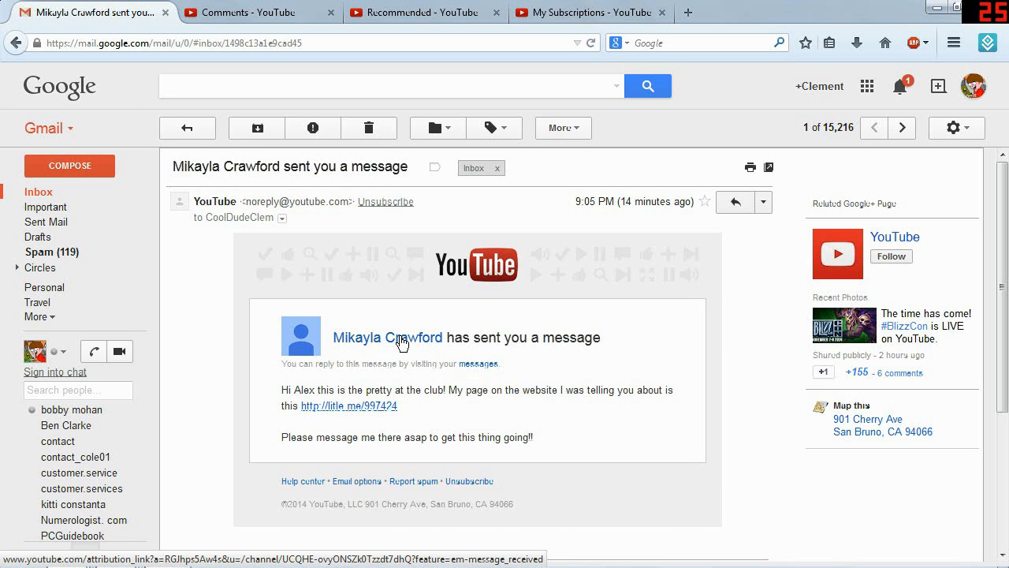
click(12, 50)
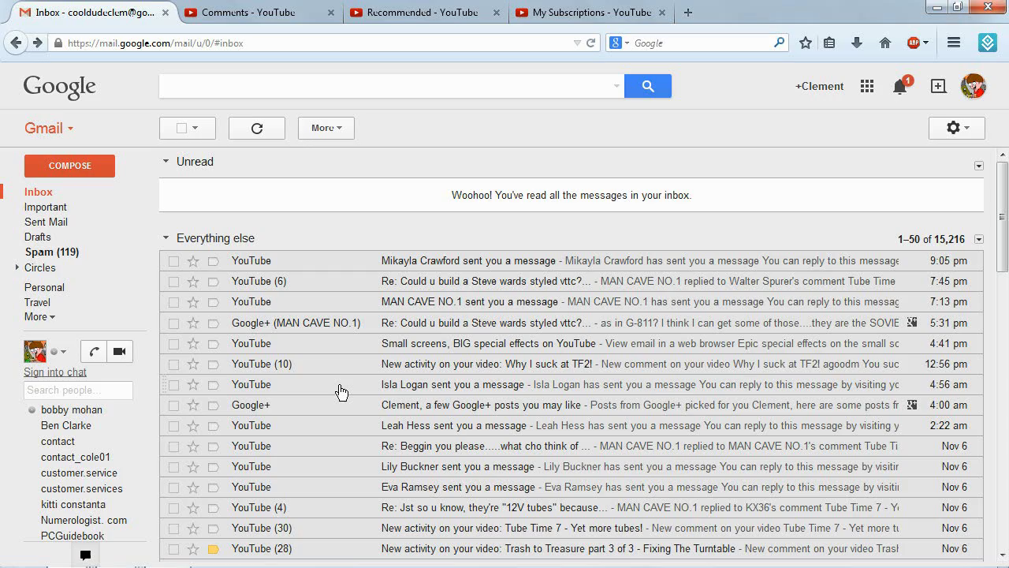
scroll(430, 498, down, 4)
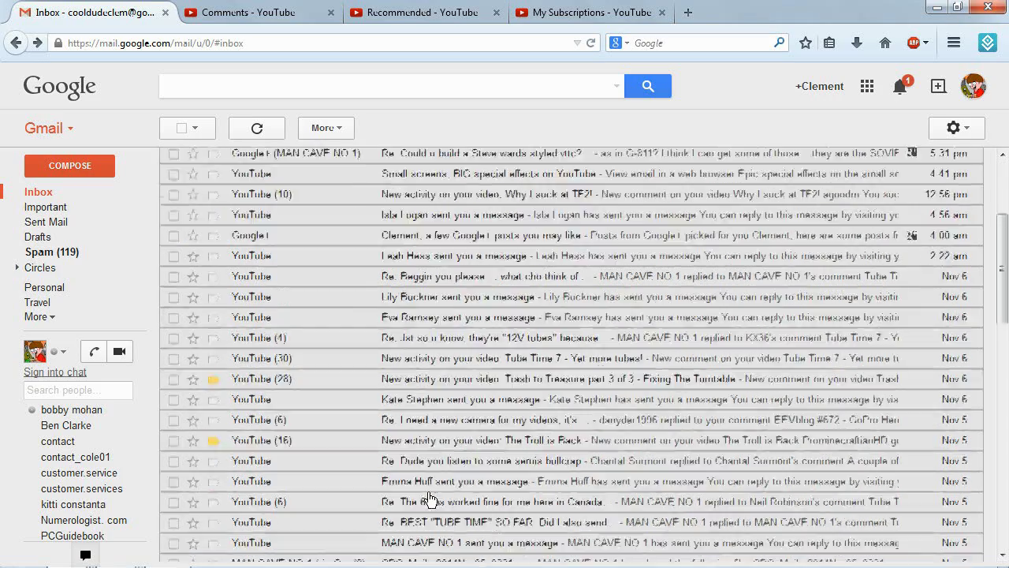
scroll(430, 498, down, 3)
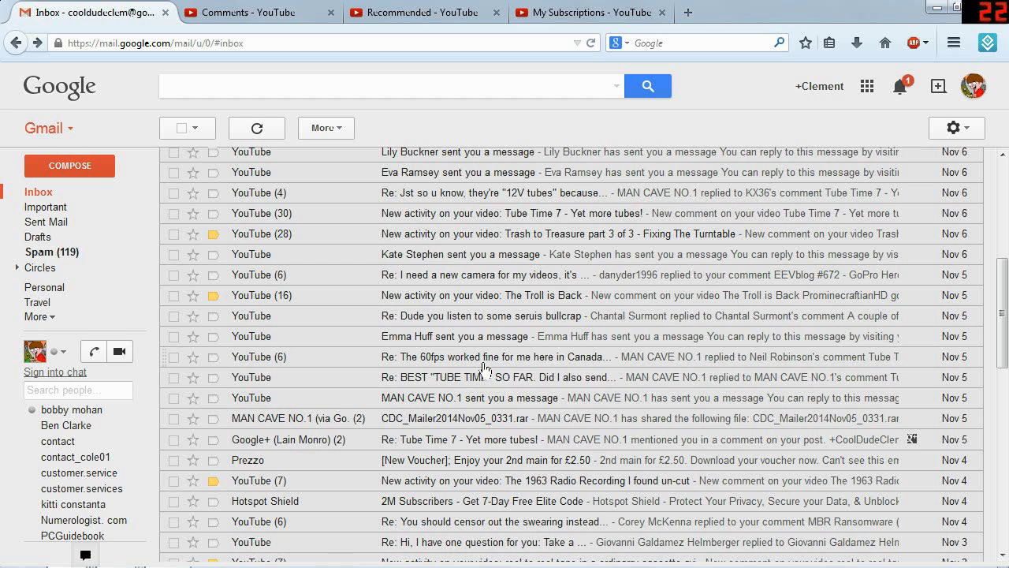
click(480, 339)
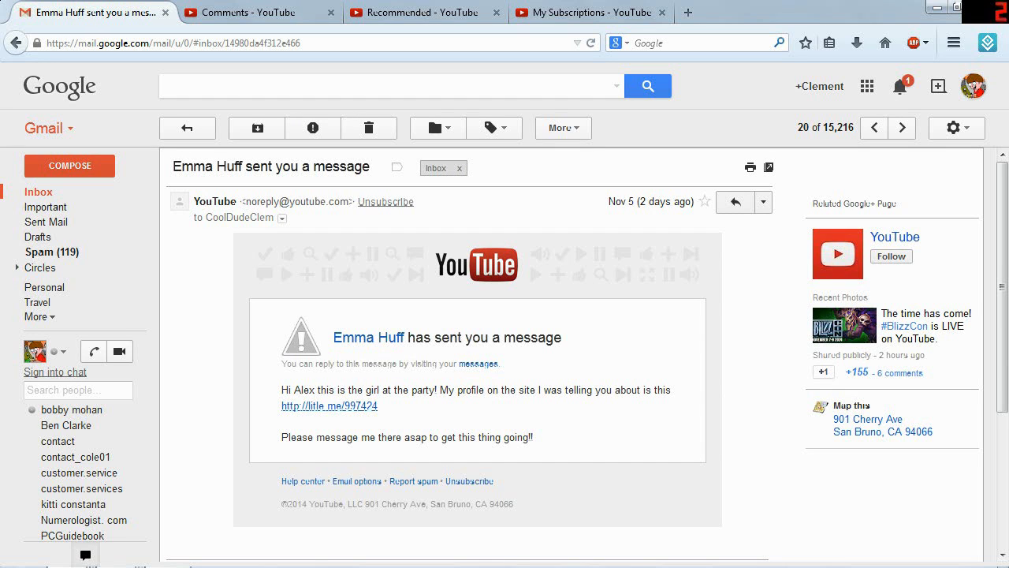
click(43, 195)
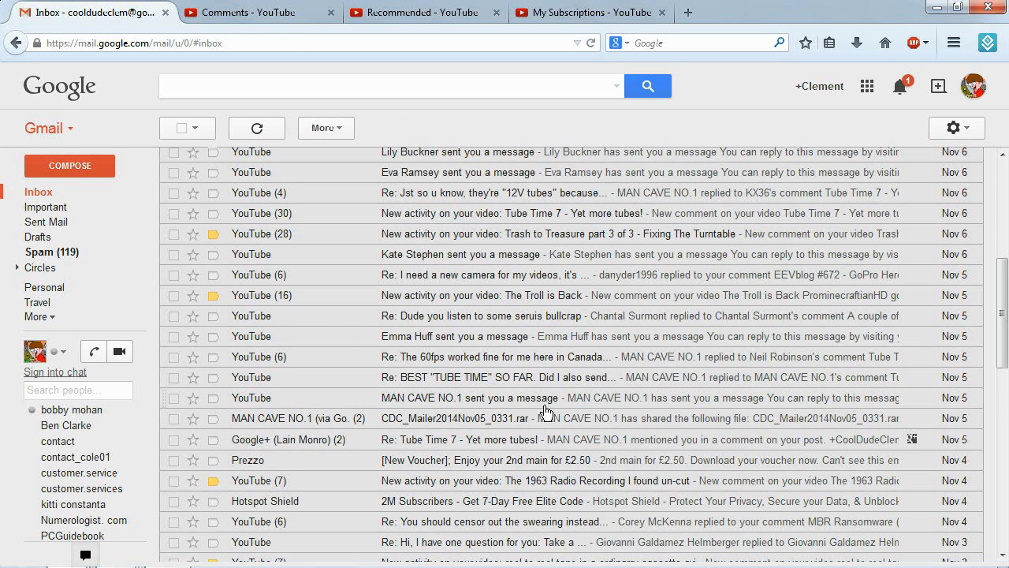
click(436, 261)
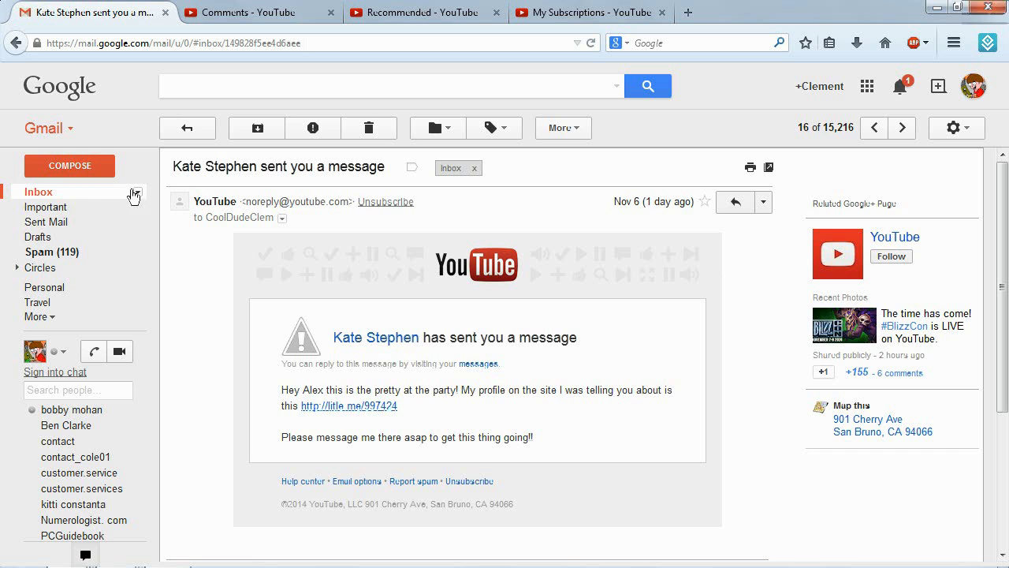
click(85, 195)
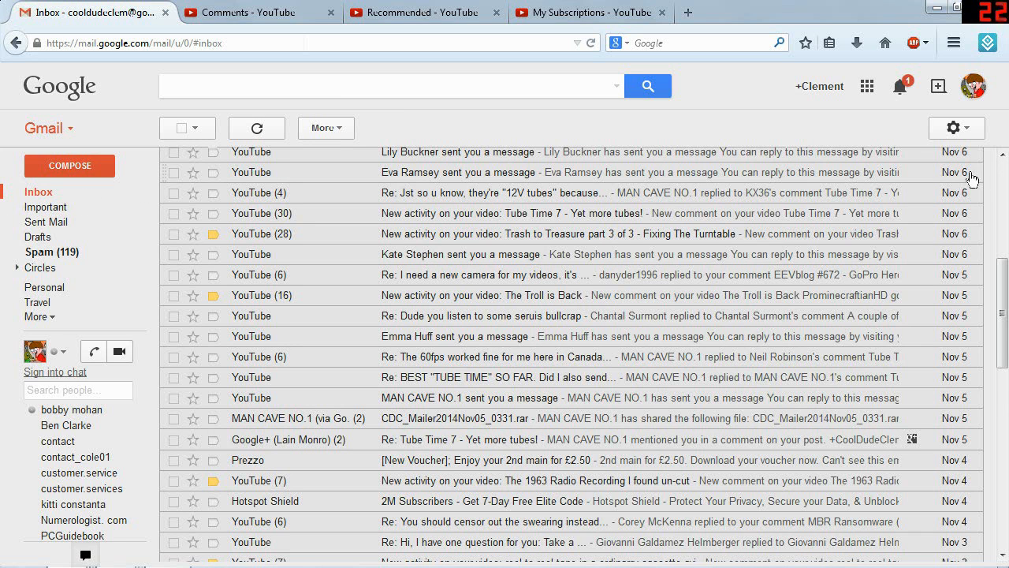
click(543, 175)
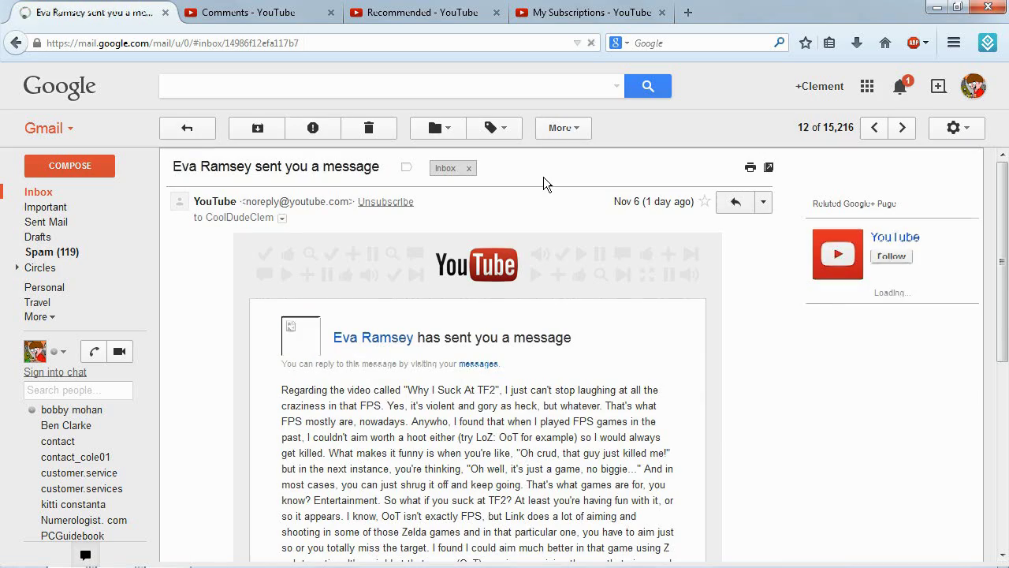
click(16, 46)
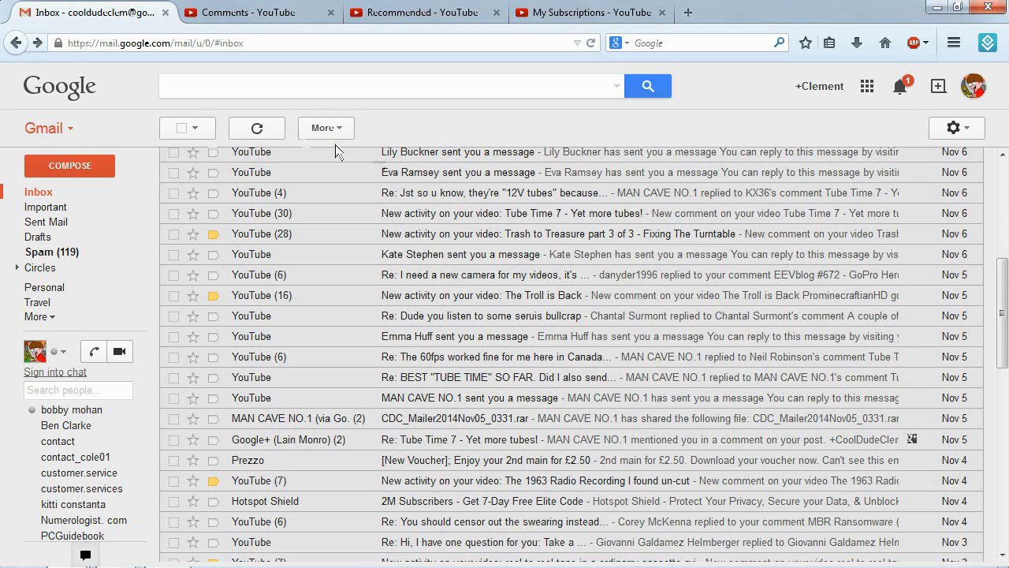
click(578, 158)
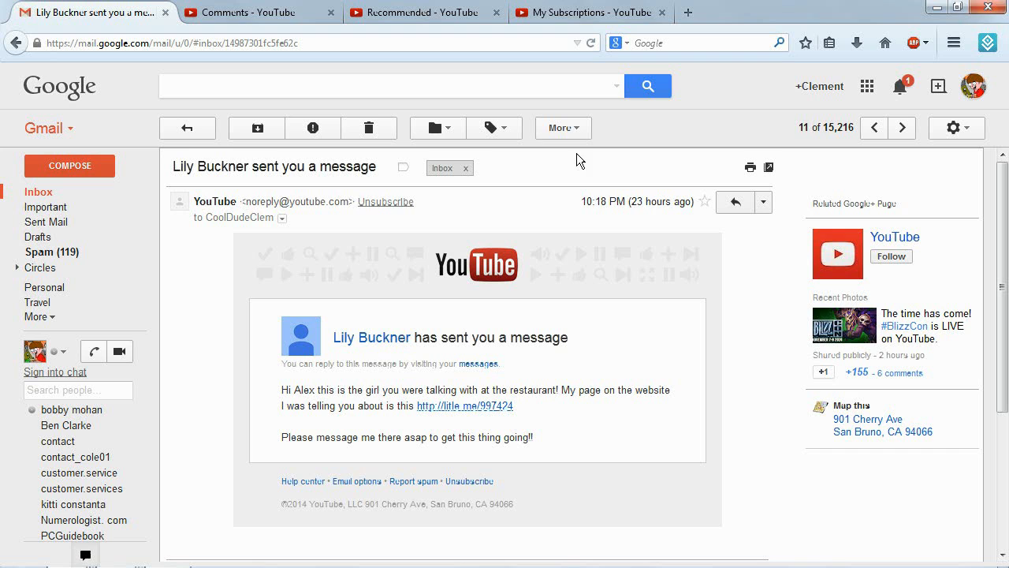
click(92, 198)
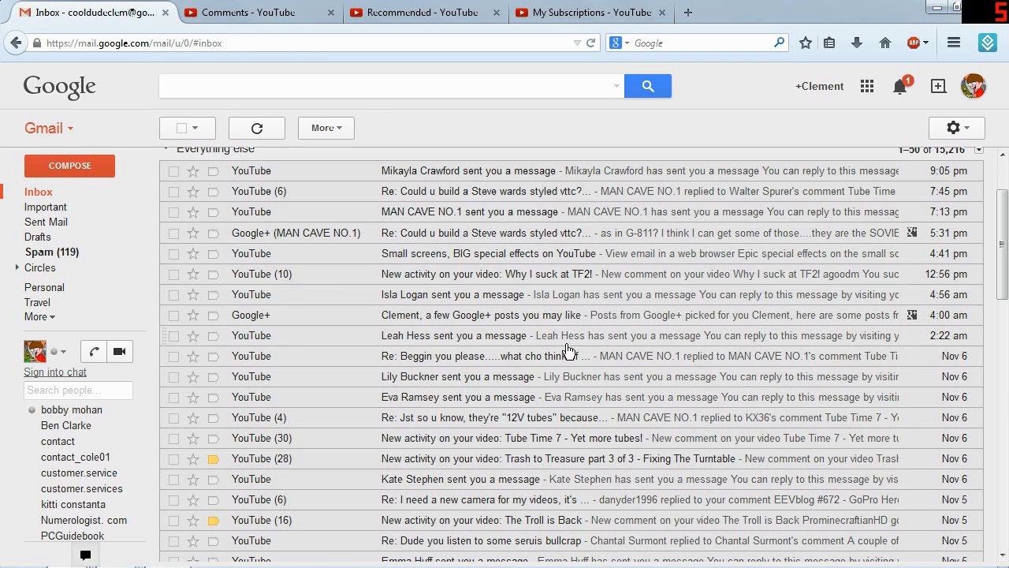
click(516, 339)
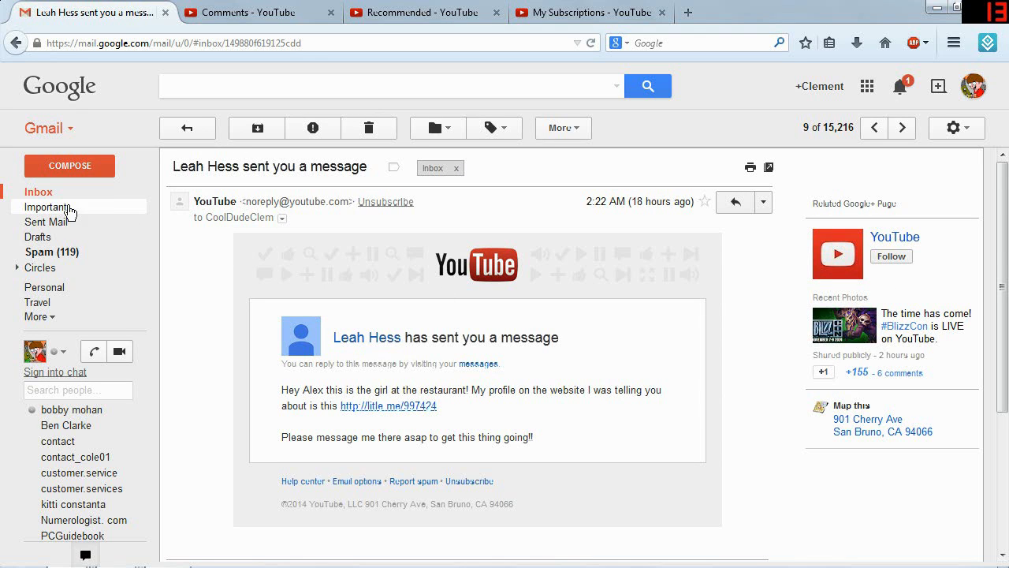
click(54, 192)
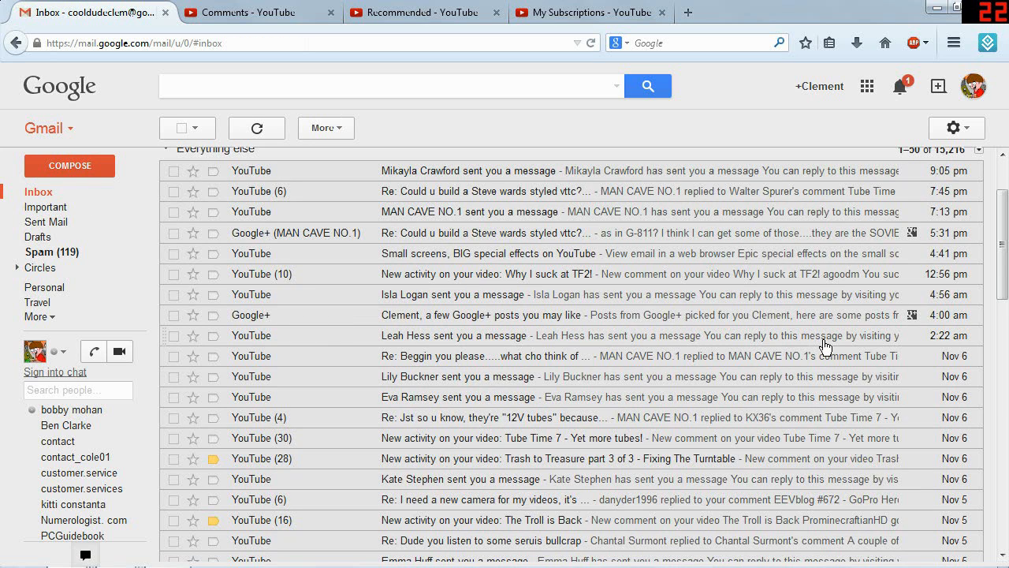
click(490, 297)
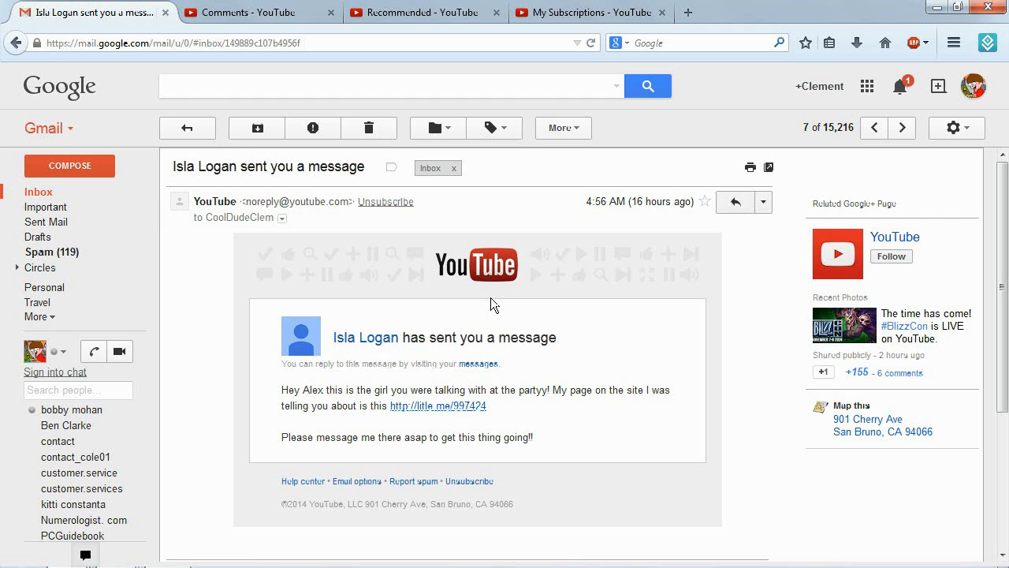
click(16, 43)
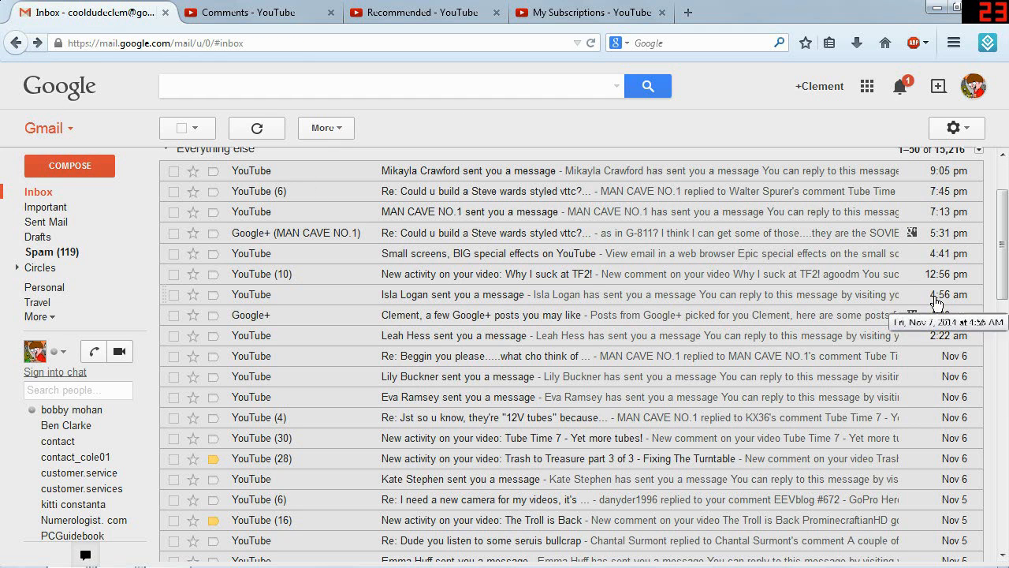
click(948, 172)
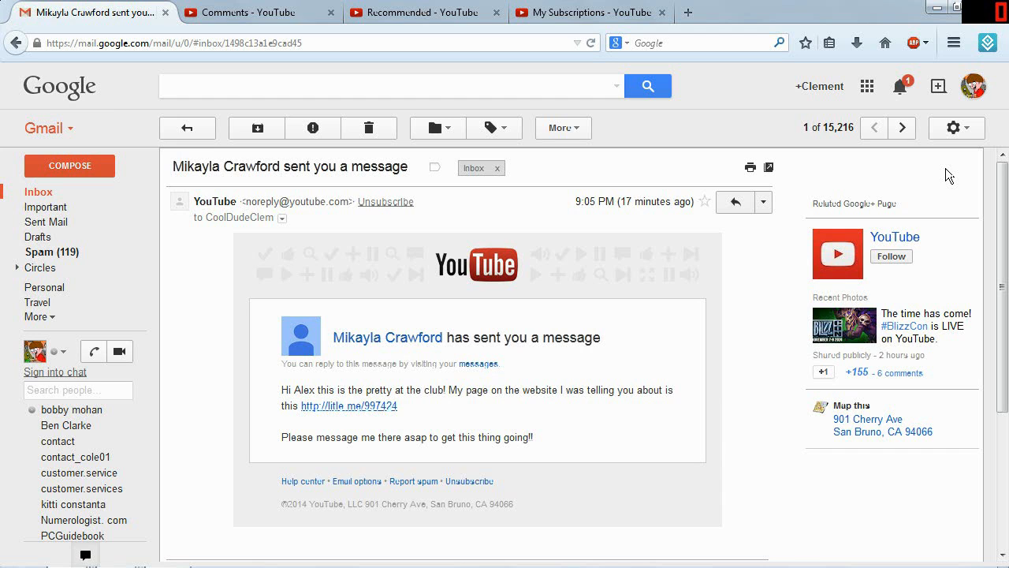
key(u)
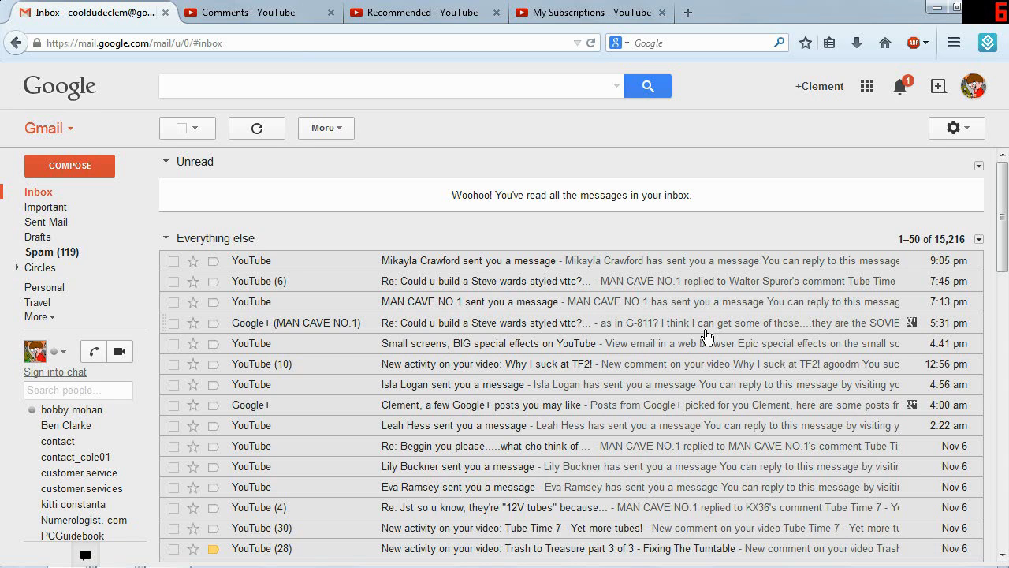
- Follow Mikayla Crawford's messages link to Creator Studio, review approved messages, then show Likely spam
click(551, 269)
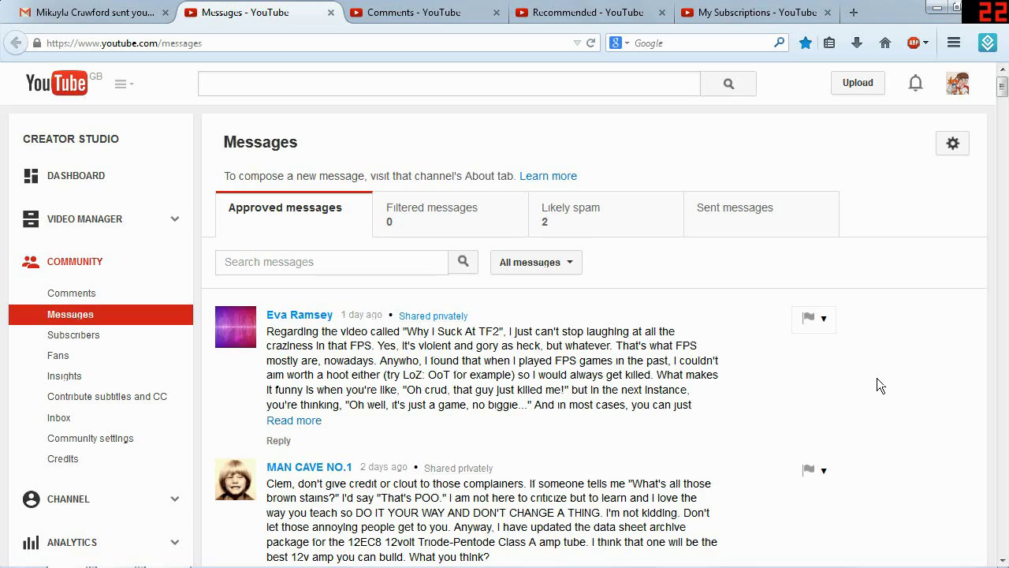
scroll(878, 380, down, 10)
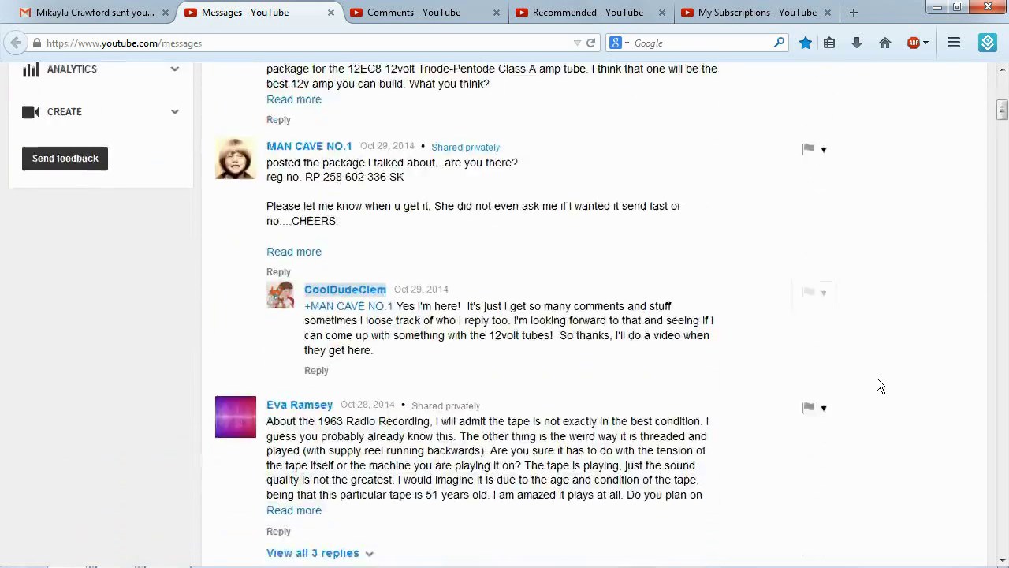
scroll(878, 378, down, 6)
scroll(878, 378, down, 6)
scroll(878, 378, down, 6)
scroll(878, 378, down, 6)
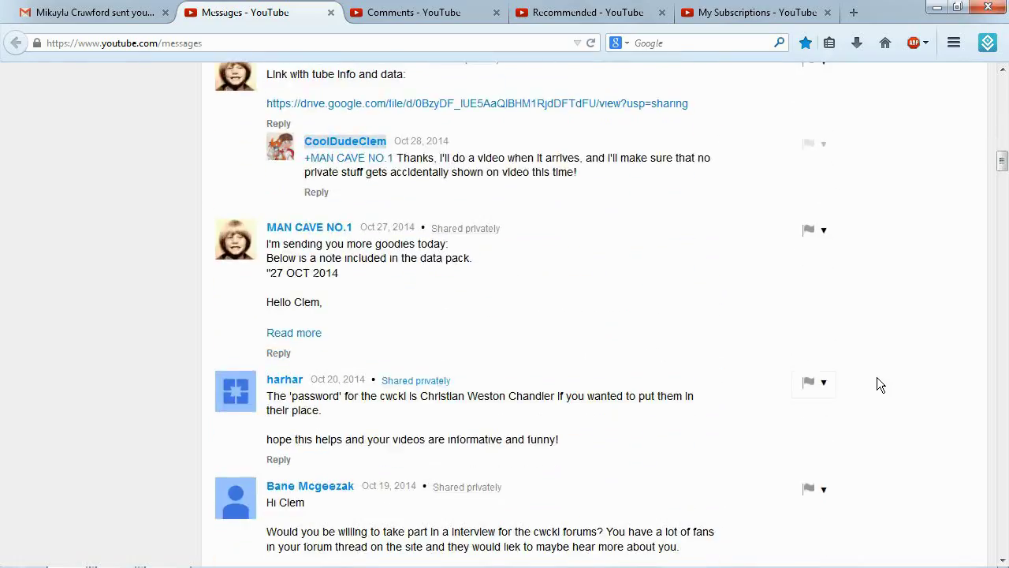
scroll(877, 379, down, 5)
scroll(877, 379, down, 5)
scroll(877, 379, down, 5)
scroll(877, 378, down, 5)
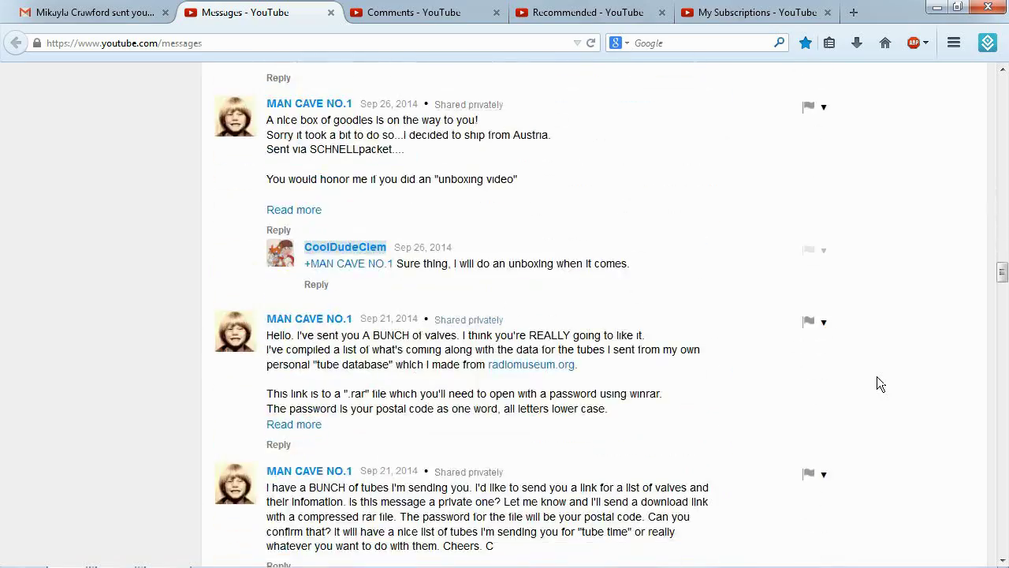
scroll(880, 384, down, 3)
scroll(881, 384, down, 5)
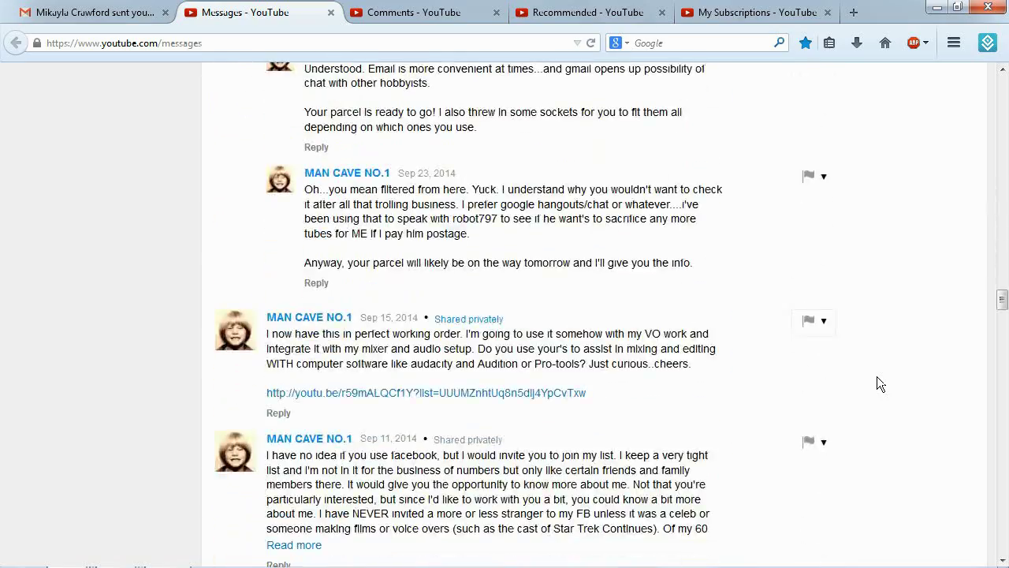
scroll(881, 384, up, 5)
scroll(881, 384, up, 5)
scroll(881, 384, up, 5)
scroll(881, 384, up, 5)
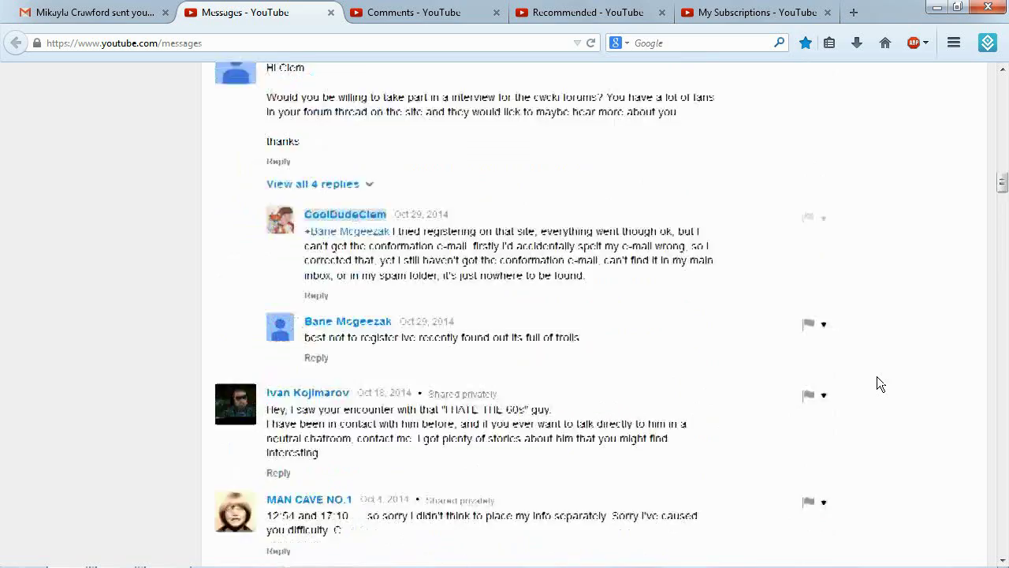
scroll(881, 384, up, 5)
scroll(881, 384, up, 5)
scroll(881, 384, up, 5)
scroll(880, 384, up, 5)
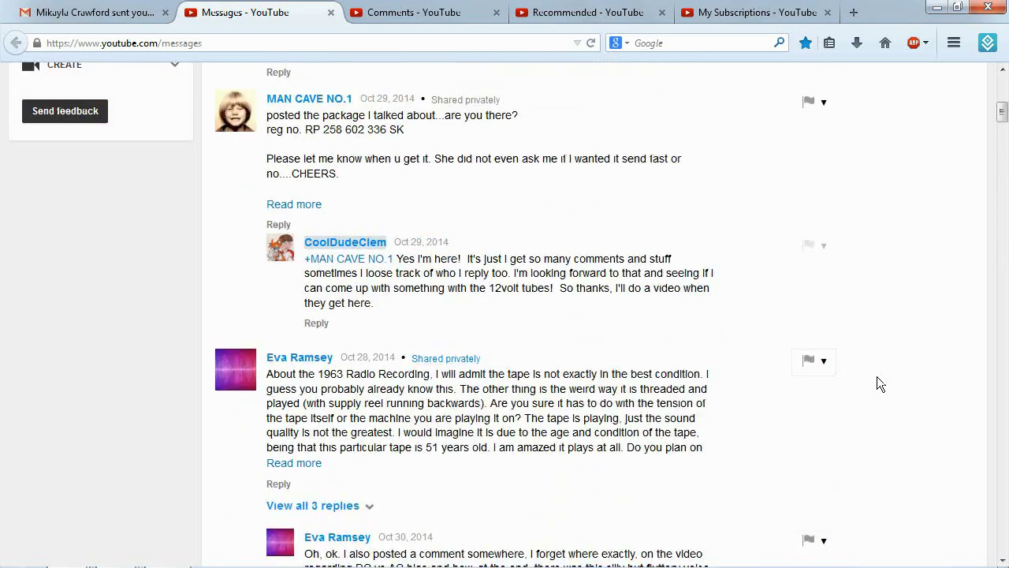
scroll(881, 384, up, 5)
scroll(881, 384, up, 5)
scroll(881, 384, up, 2)
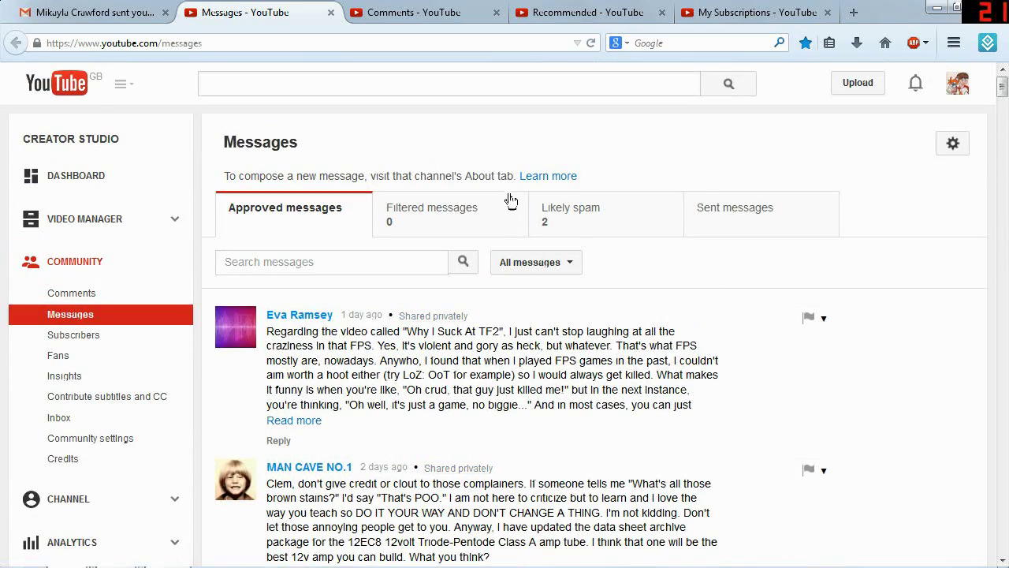
click(571, 223)
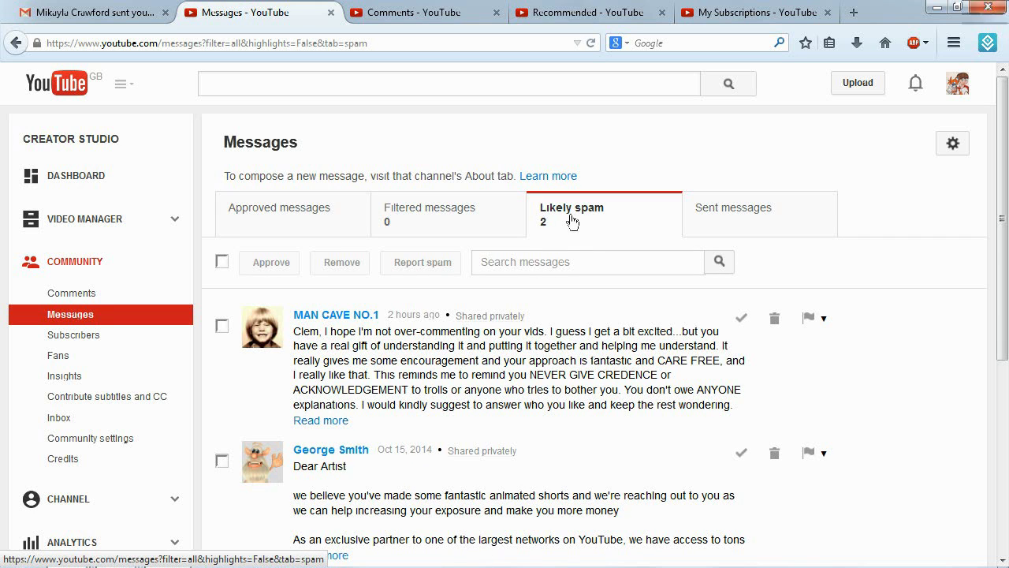
click(742, 319)
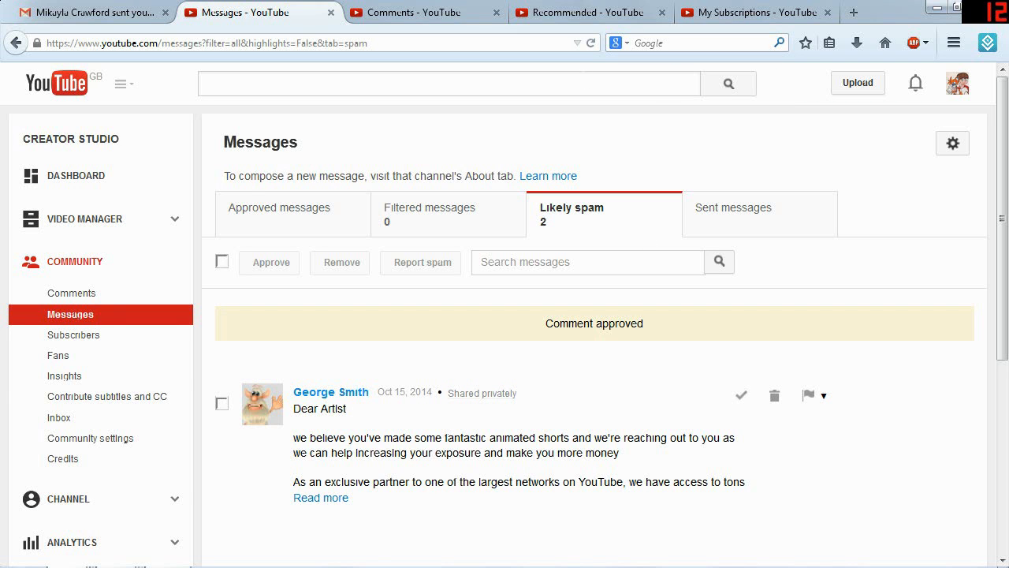
drag(330, 392, 178, 12)
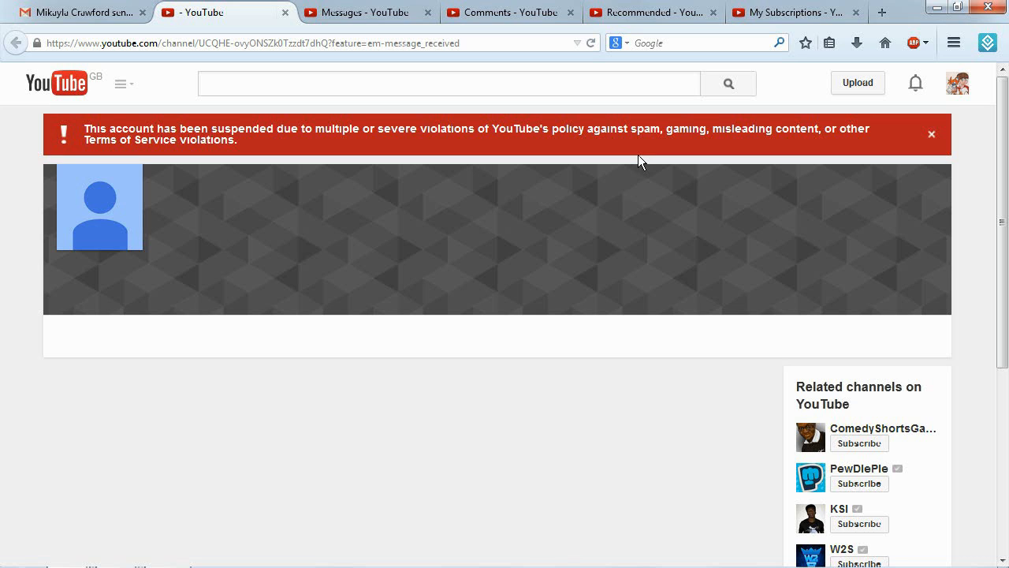
click(285, 13)
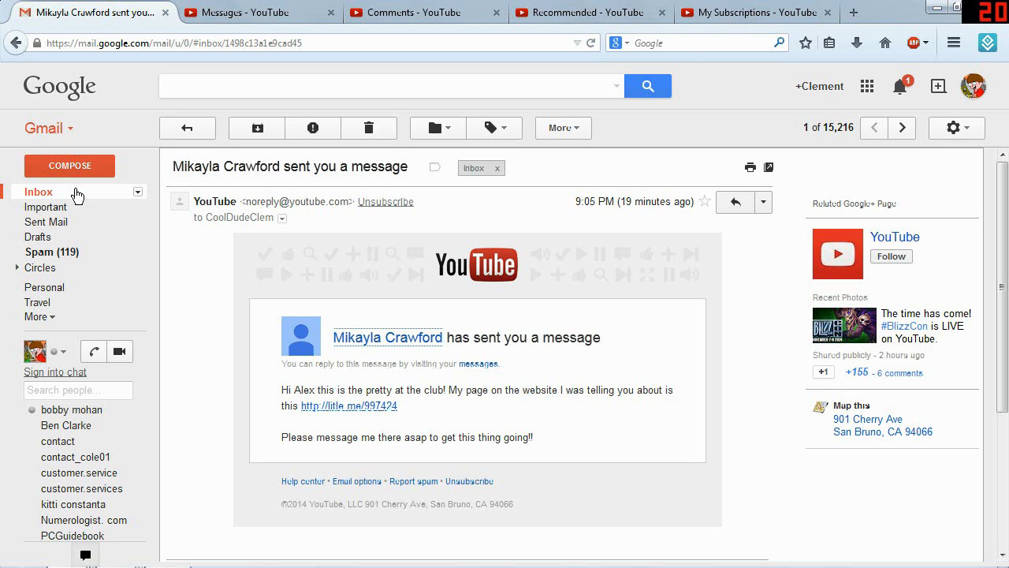
click(75, 191)
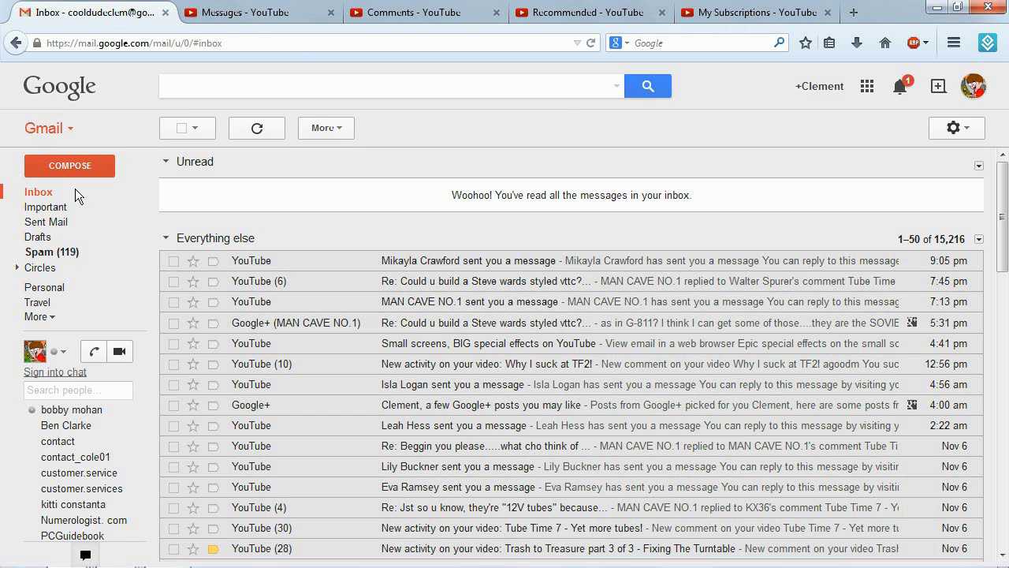
click(501, 391)
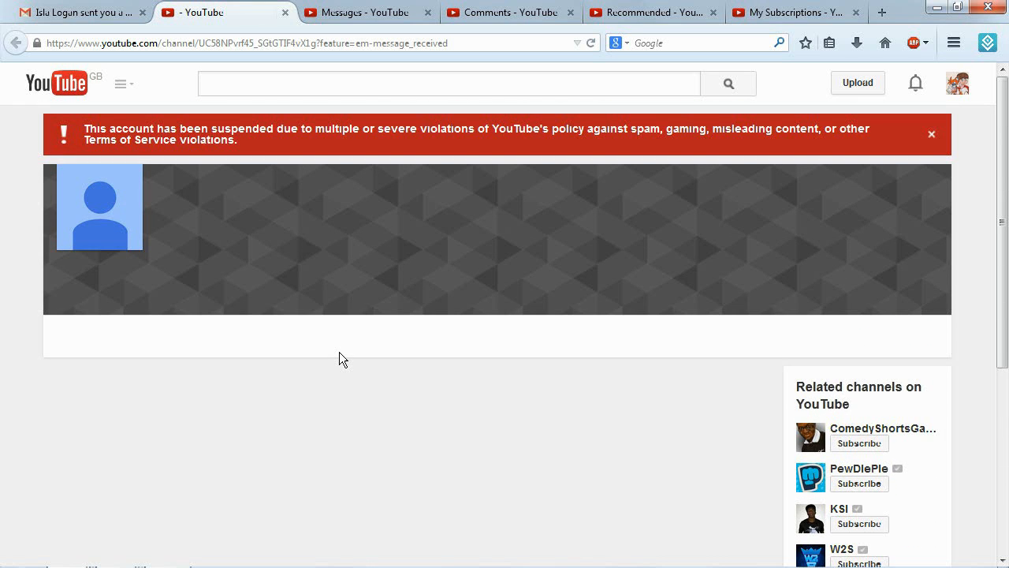
scroll(339, 352, down, 3)
scroll(339, 352, up, 3)
click(285, 14)
click(64, 192)
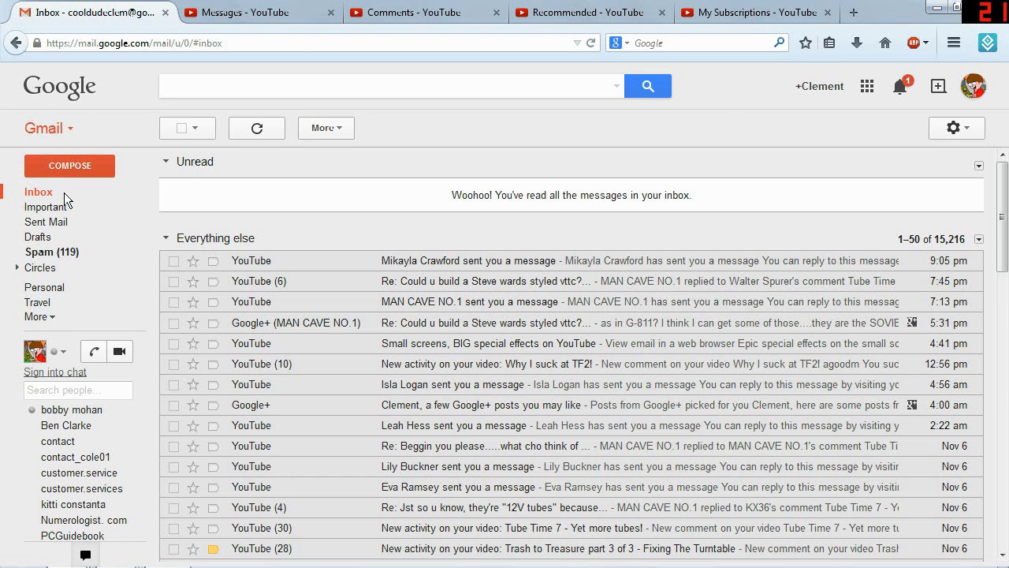